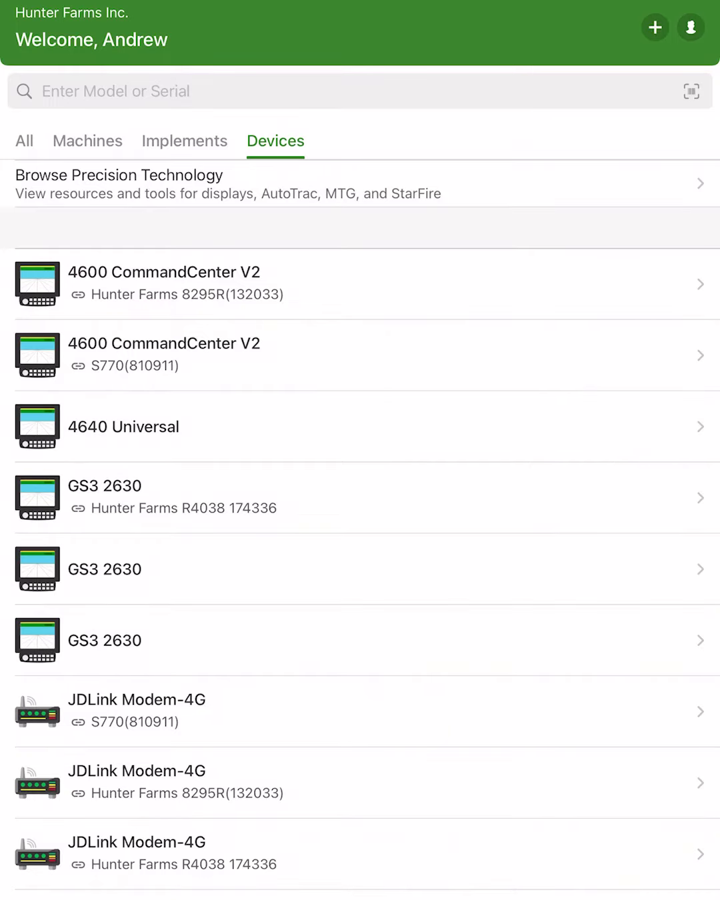
scroll(360, 535, "down", 3)
scroll(360, 535, "up", 3)
scroll(360, 534, "down", 3)
scroll(361, 535, "up", 3)
Step: Review the StarFire 7000 receiver's installation, TCM calibration and troubleshooting resources, then return to Devices
left_click(360, 184)
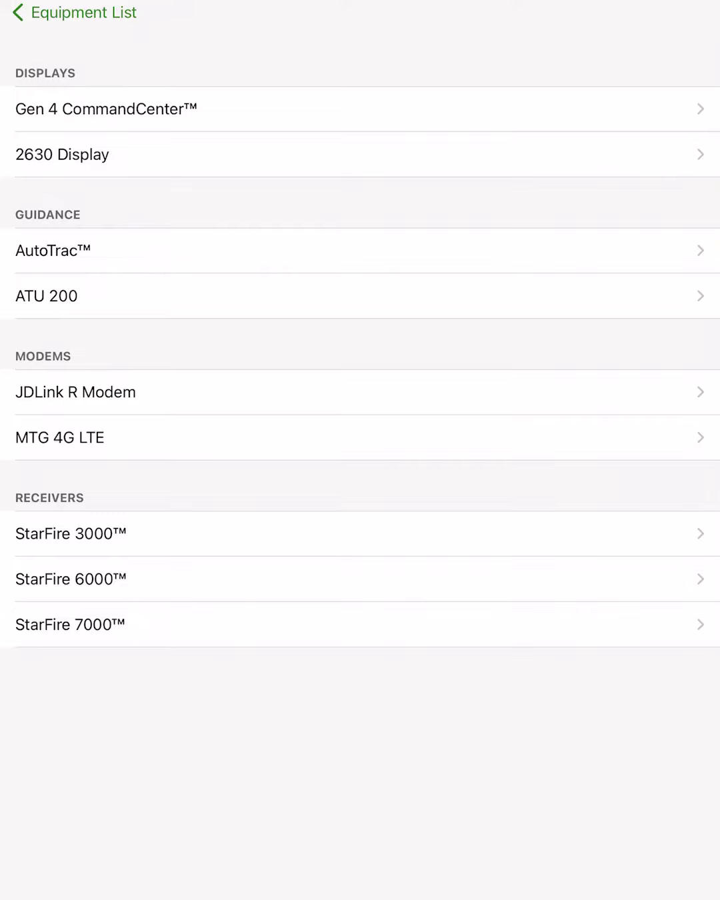
left_click(360, 624)
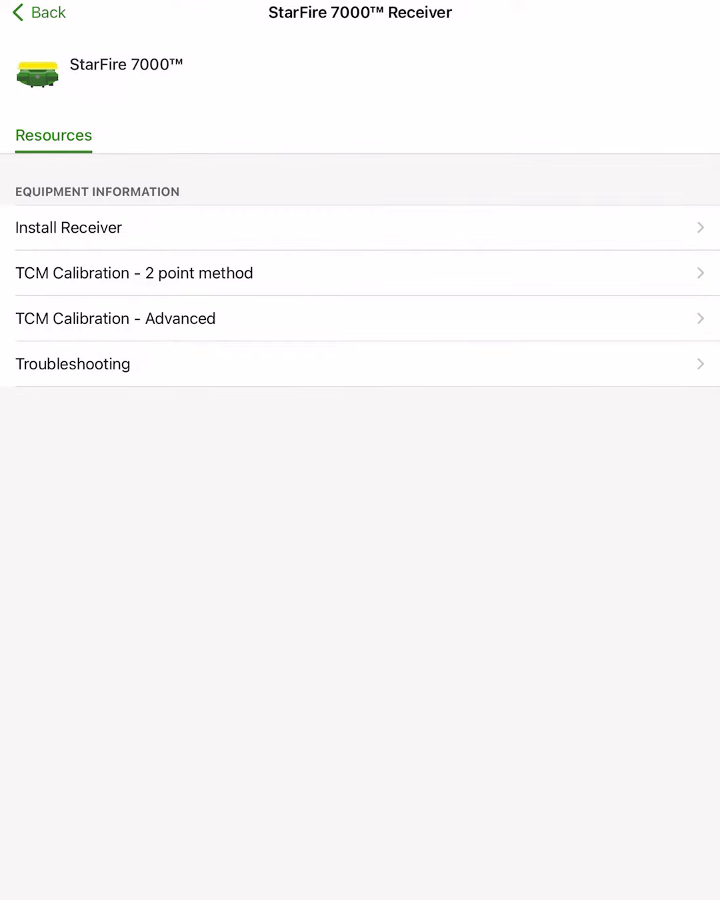
left_click(39, 12)
left_click(19, 12)
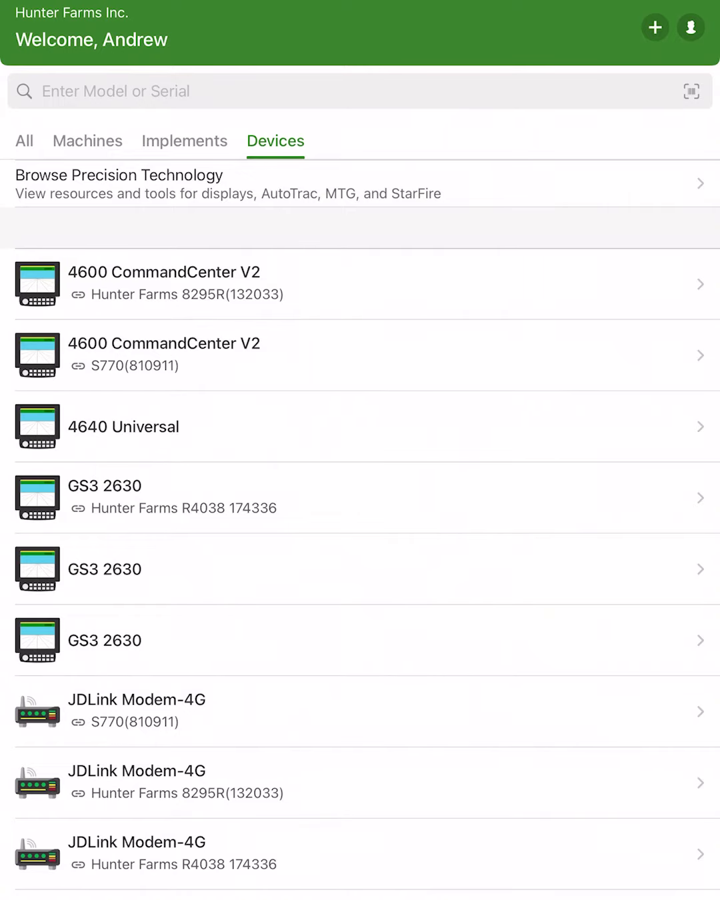
scroll(360, 535, "down", 3)
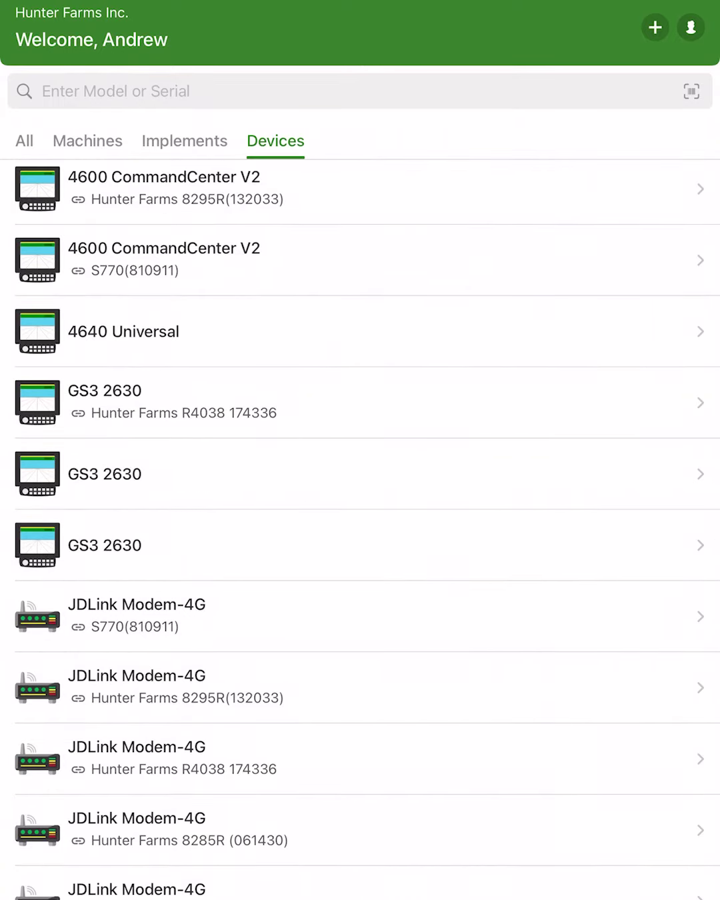
scroll(361, 534, "up", 3)
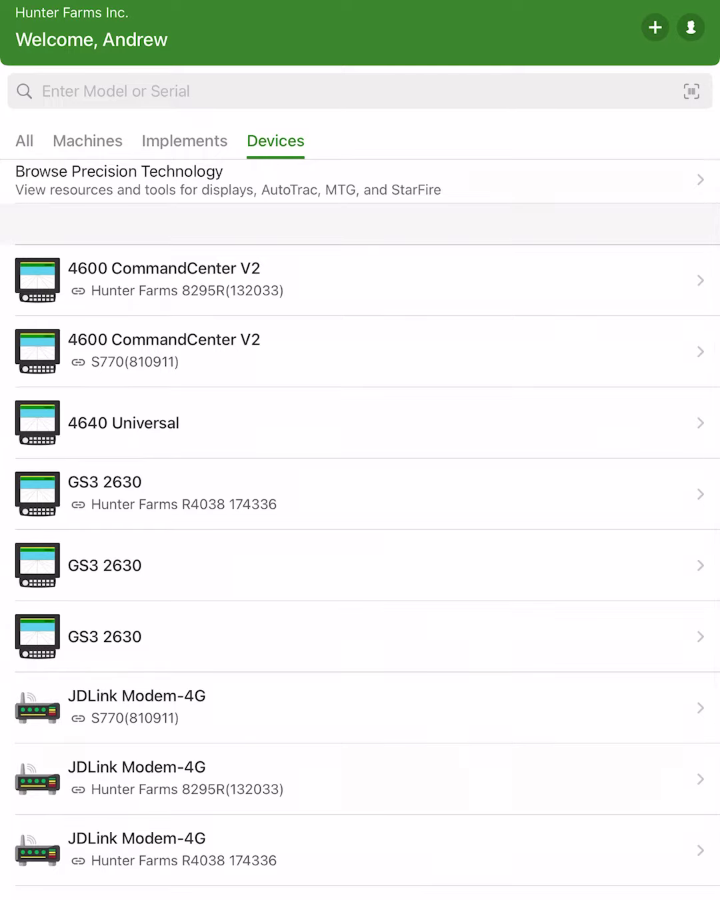
Step: Open the 4600 CommandCenter V2 display paired with Hunter Farms 8295R
left_click(360, 279)
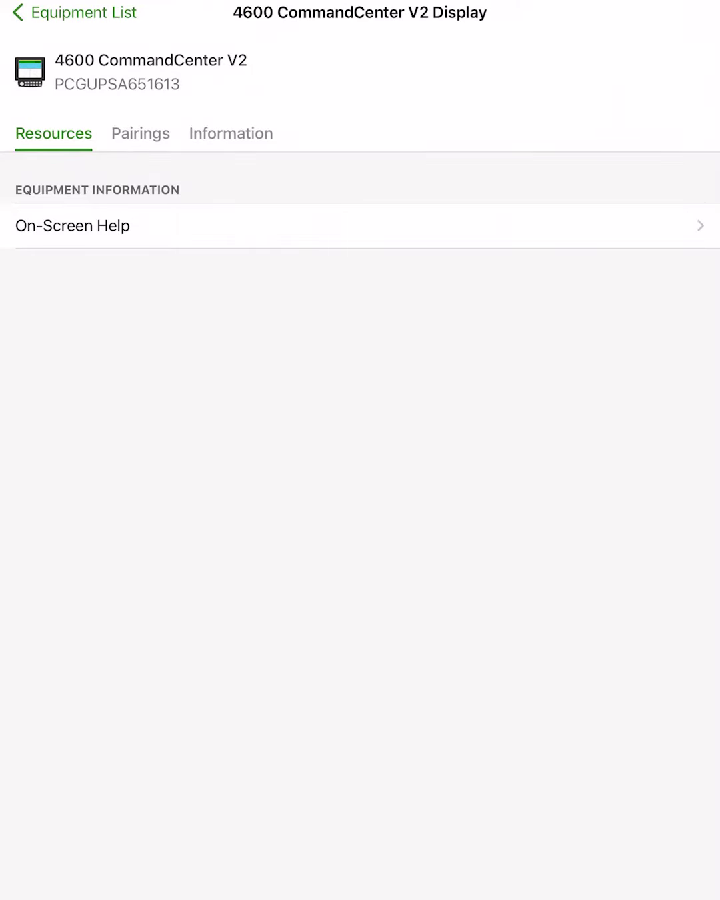
Step: Browse the Combine Gen 4 display on-screen help topics, then return to machine selection
left_click(360, 225)
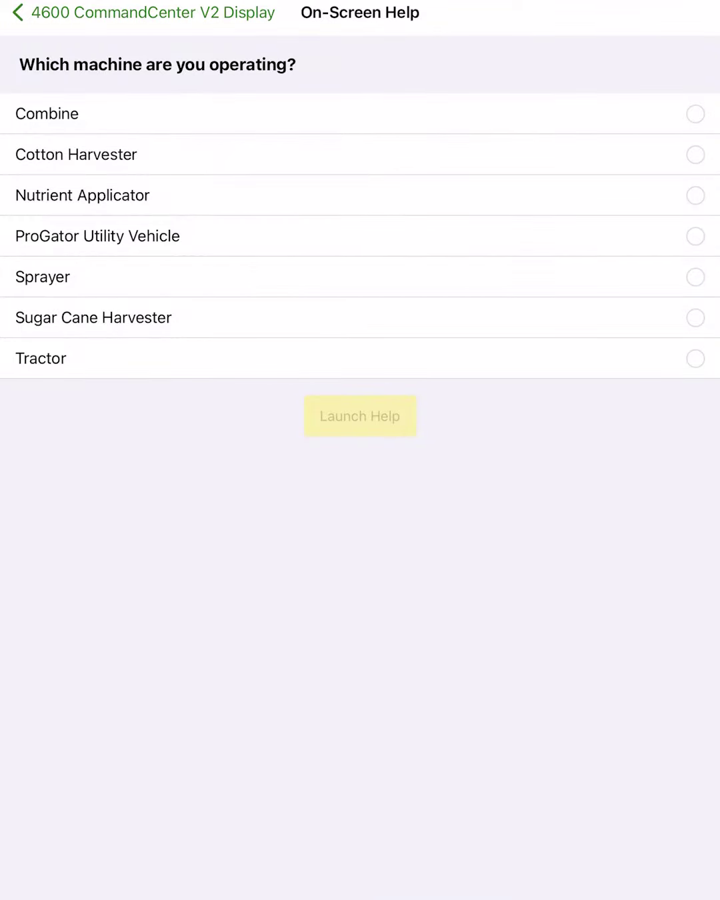
left_click(694, 113)
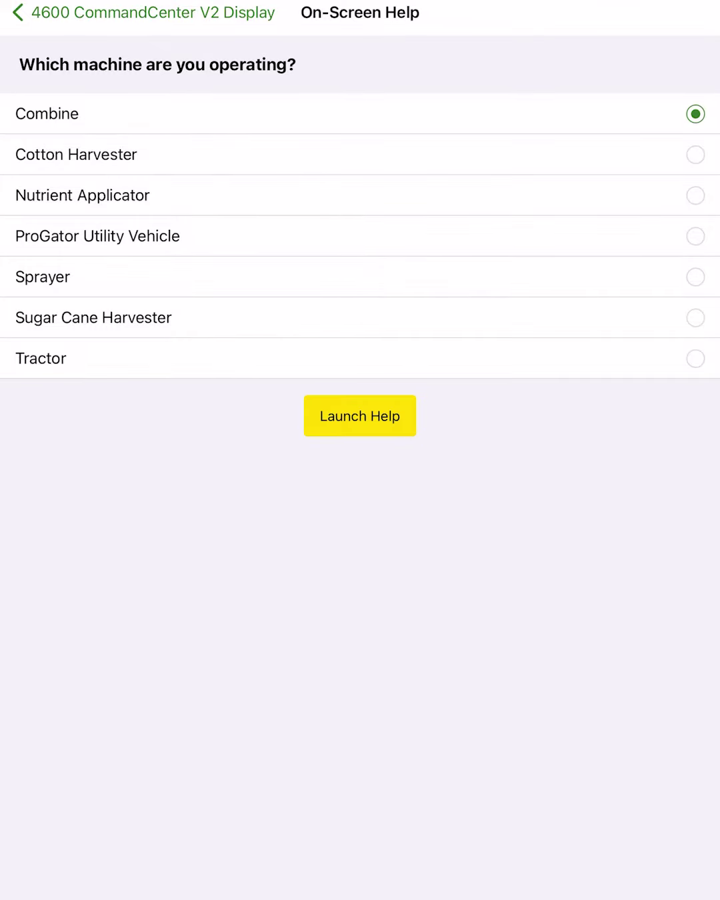
left_click(359, 416)
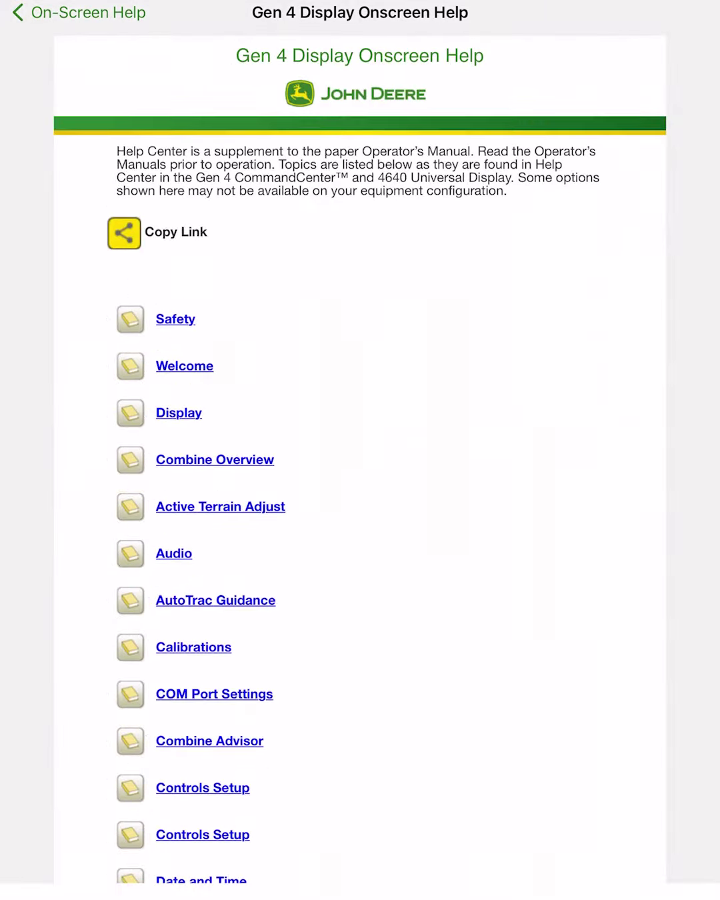
scroll(360, 450, "down", 2)
scroll(360, 450, "down", 2)
scroll(361, 450, "down", 2)
scroll(360, 450, "down", 2)
scroll(360, 450, "down", 2)
scroll(360, 450, "down", 2)
scroll(361, 450, "down", 2)
scroll(360, 451, "down", 2)
scroll(360, 450, "down", 2)
scroll(360, 450, "down", 2)
scroll(360, 450, "down", 1)
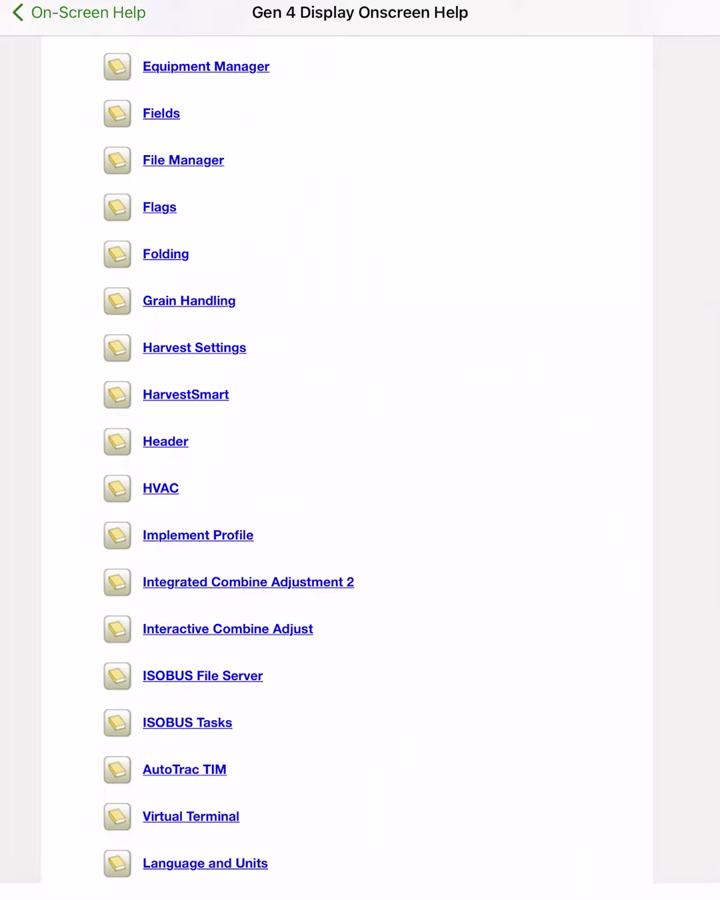
scroll(360, 450, "up", 5)
scroll(360, 450, "up", 5)
scroll(360, 451, "up", 2)
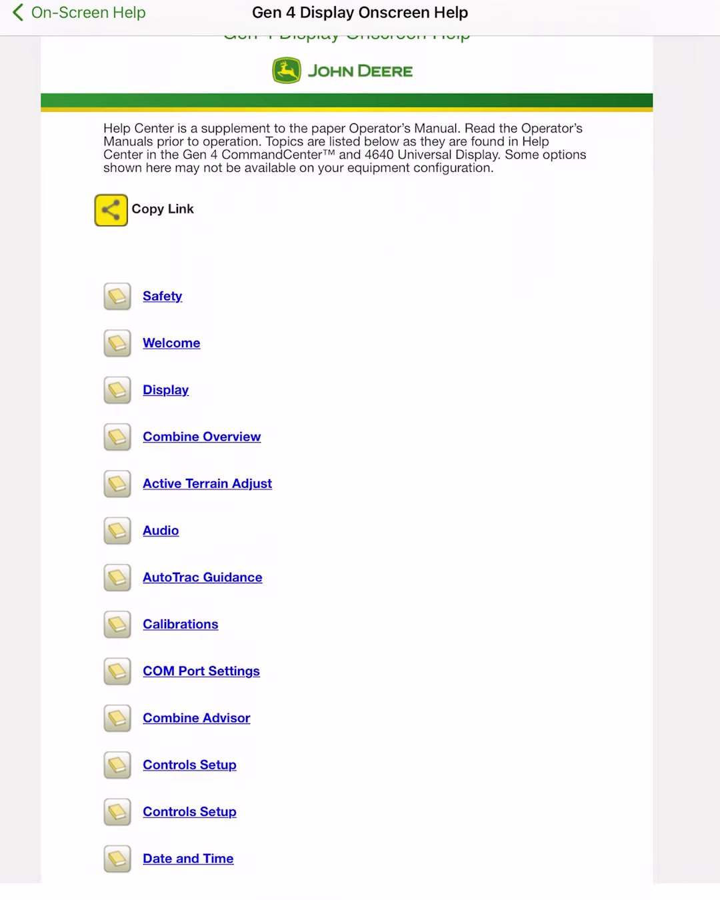
scroll(360, 451, "down", 5)
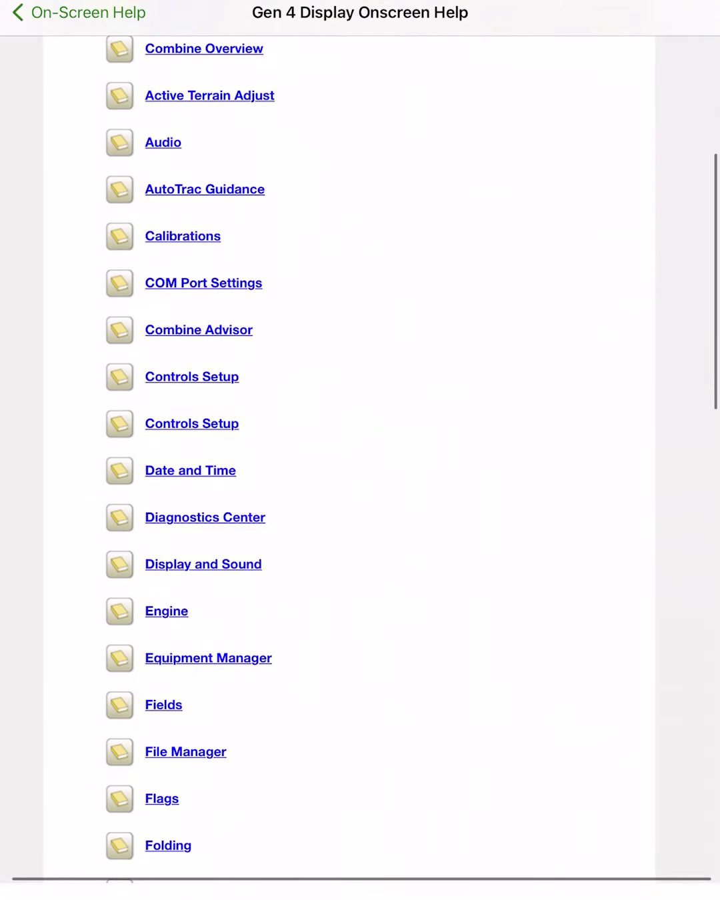
left_click(19, 13)
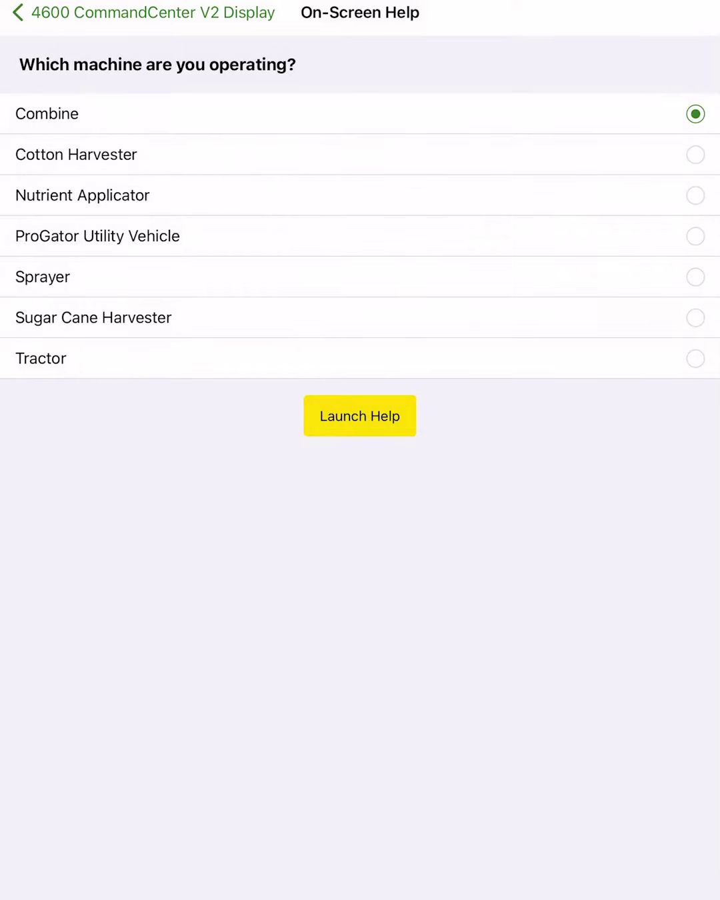
Step: Review the 4600 CommandCenter V2's 8295R pairing and its information, including software version 22-3
left_click(18, 12)
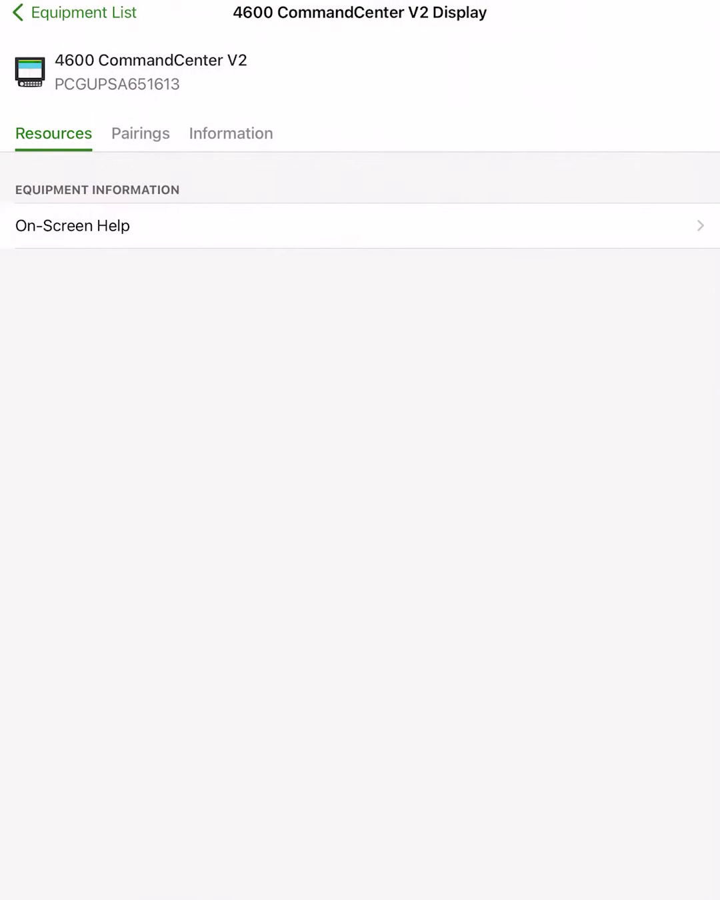
left_click(140, 133)
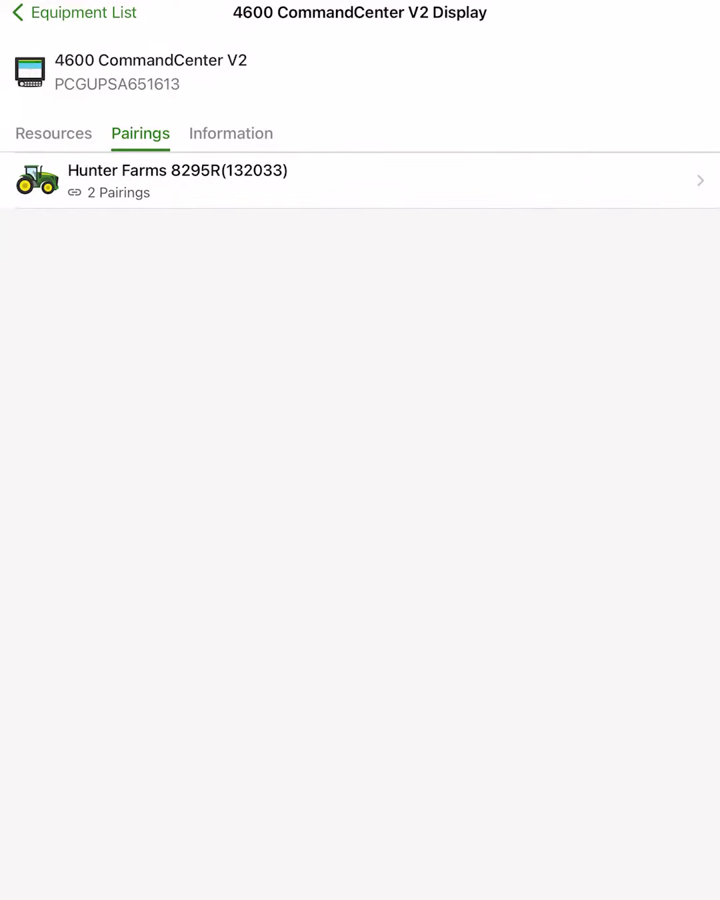
left_click(231, 134)
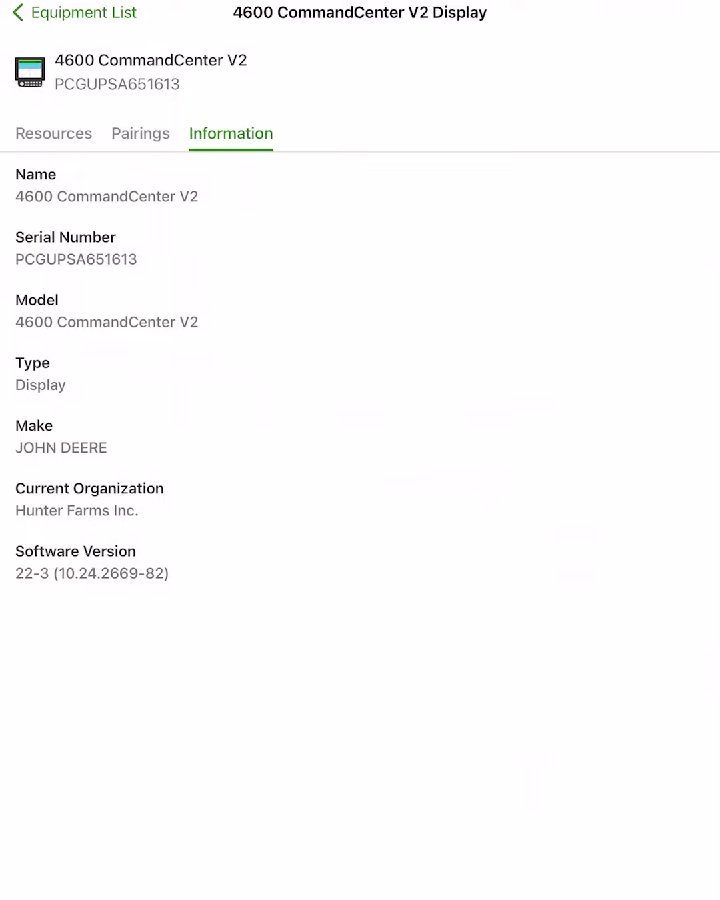
Step: Open the S770 JDLink Modem-4G and review its resources and connection tools
left_click(74, 12)
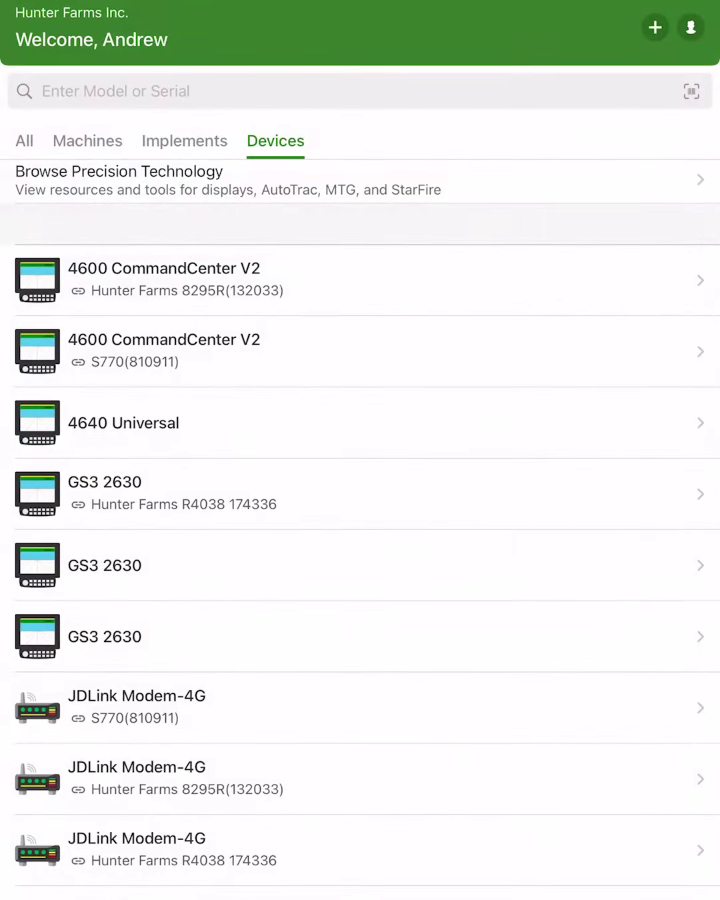
scroll(360, 492, "down", 3)
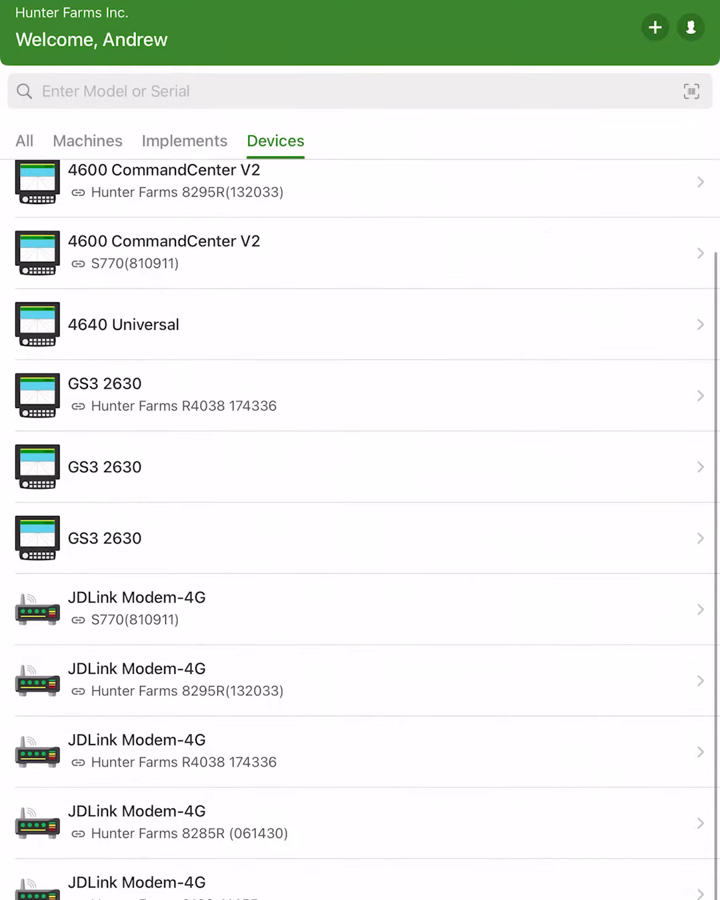
left_click(360, 609)
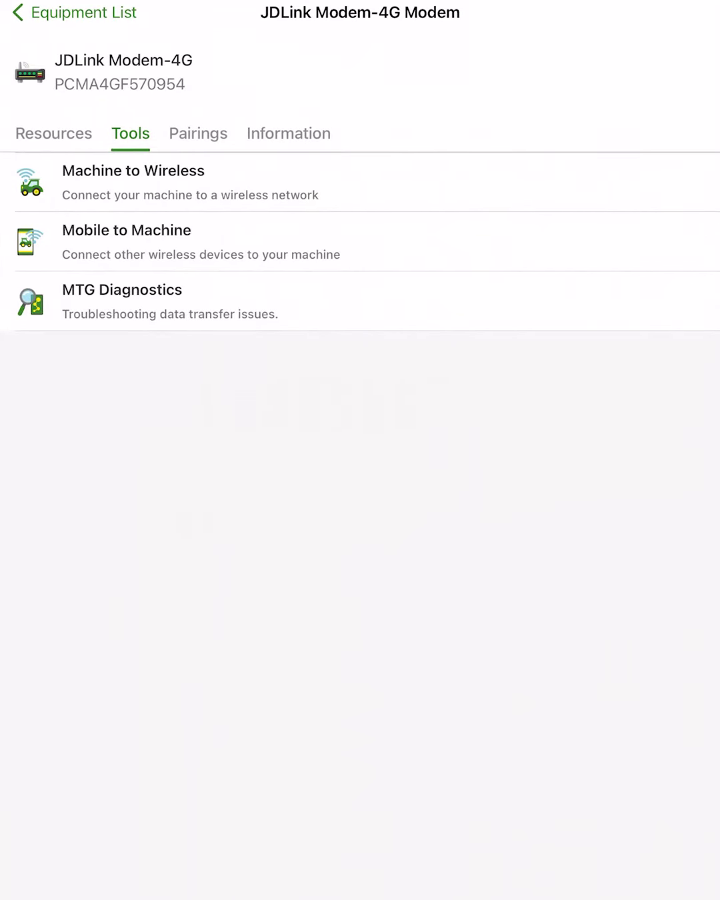
left_click(53, 133)
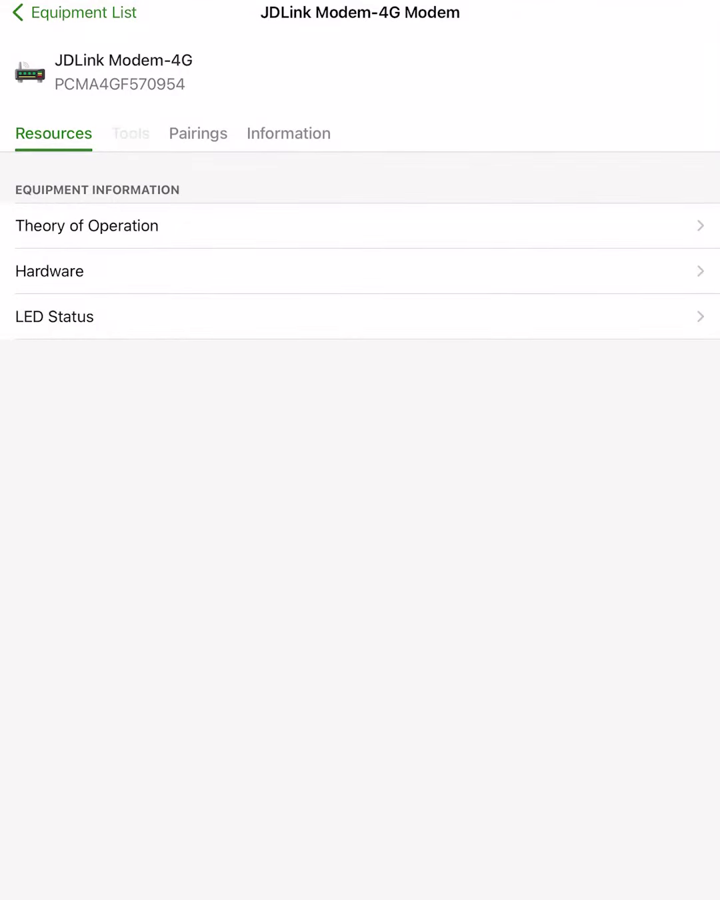
left_click(130, 133)
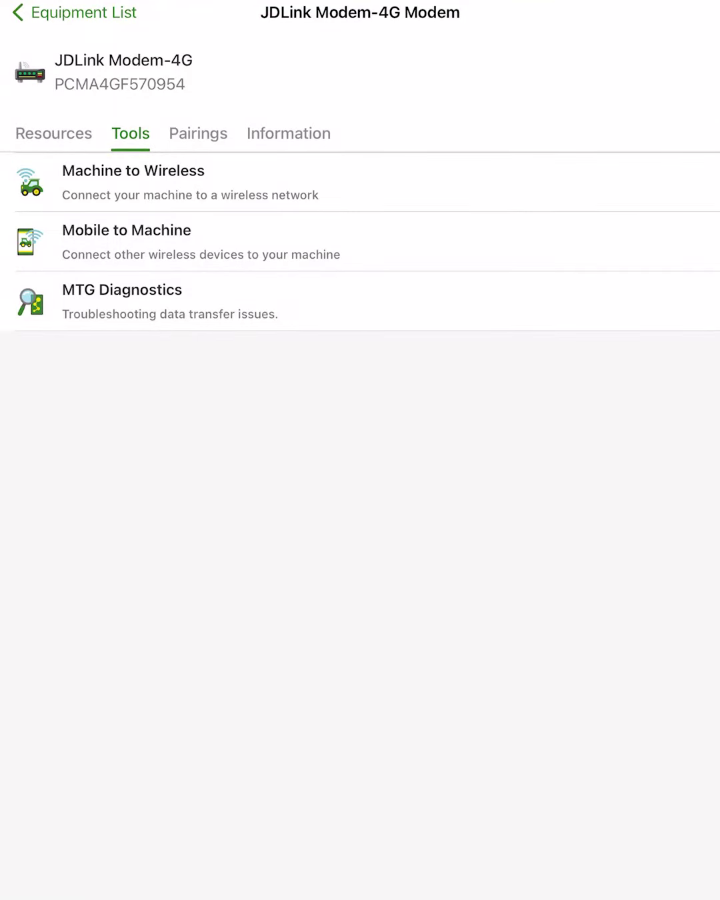
Step: Review the modem's S770 pairing and information (software 38.01.255), then return to Devices
left_click(198, 133)
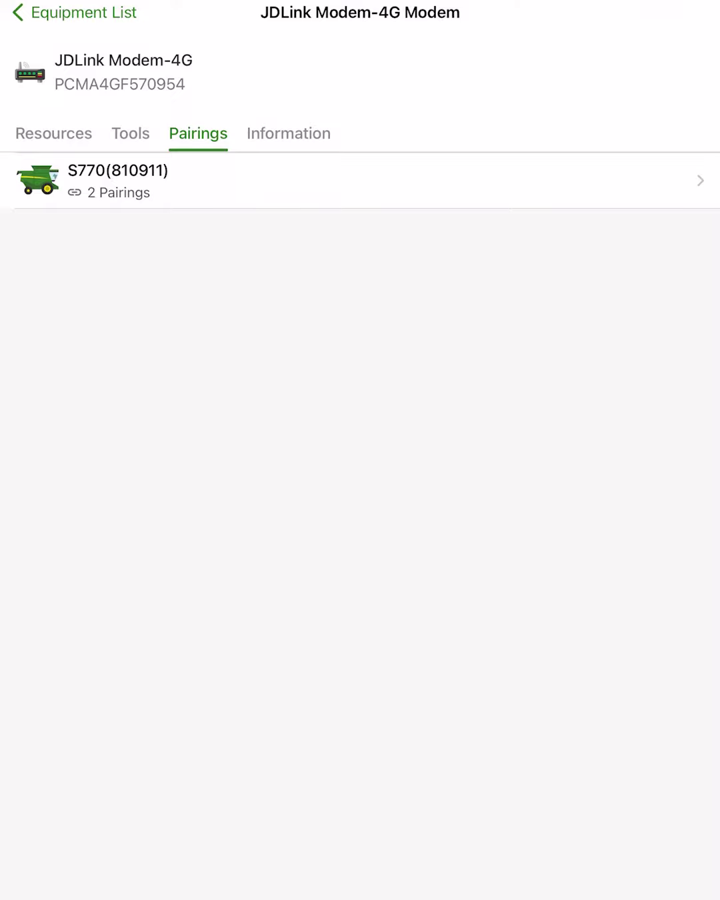
left_click(288, 133)
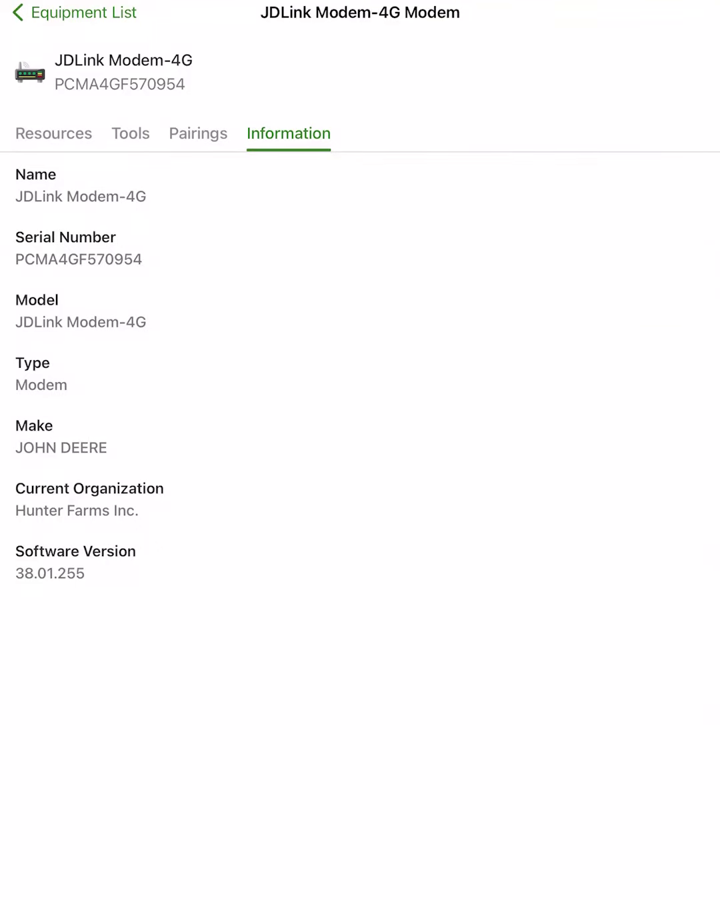
left_click(74, 13)
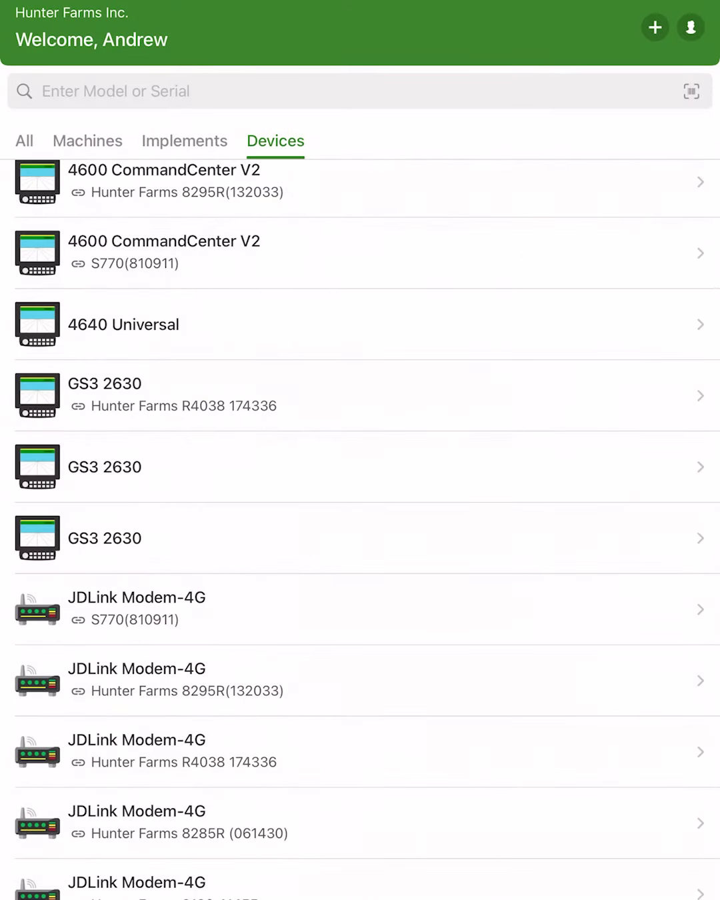